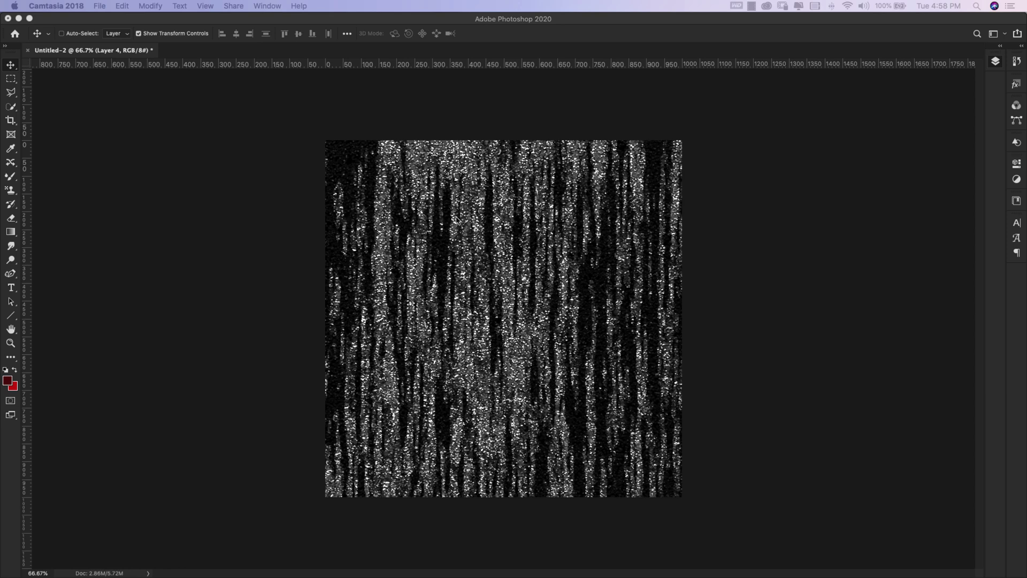
# Bring Photoshop to the front, showing the streaked noise texture document with Layers 4 and 5.
pyautogui.click(167, 91)
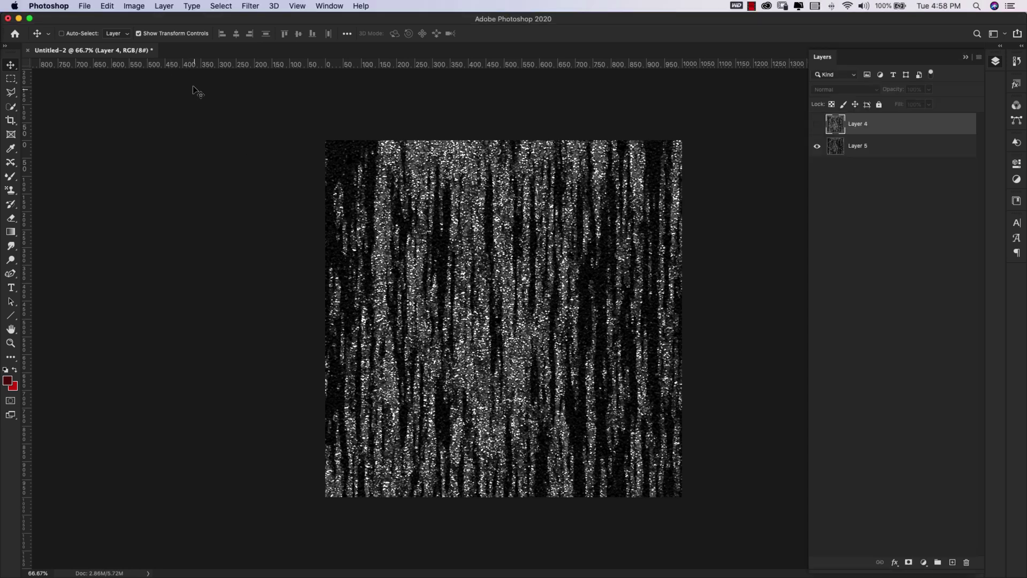
# Start a new 1000 × 1000 px document and change its resolution to 300 pixels/inch.
pyautogui.click(86, 6)
pyautogui.click(89, 18)
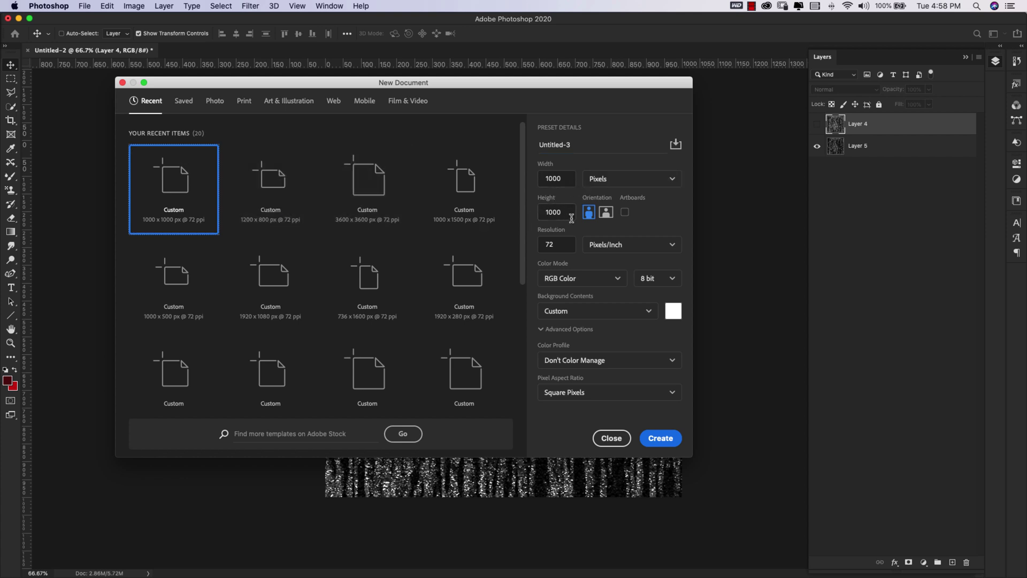
pyautogui.doubleClick(553, 244)
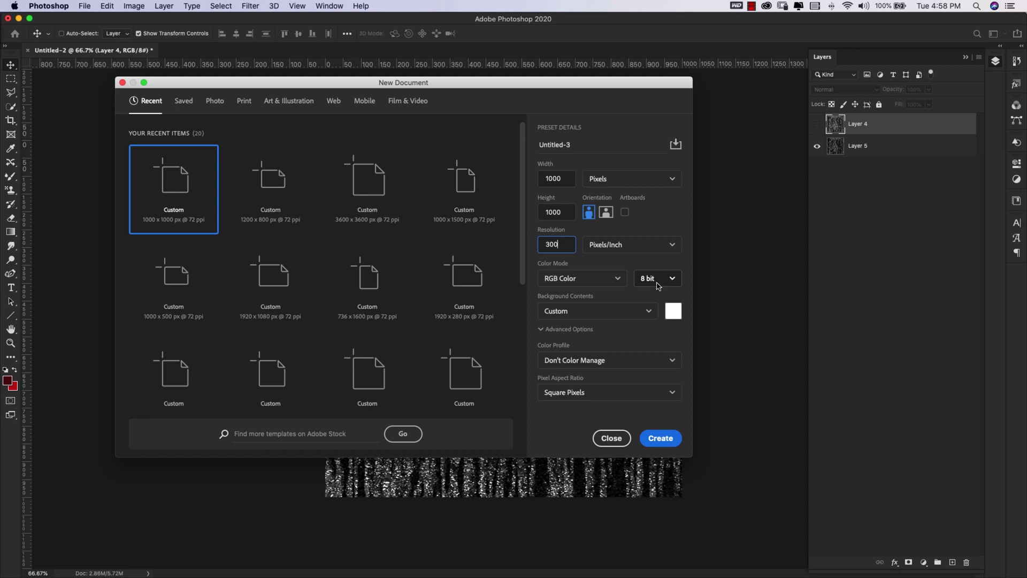
# Create the canvas, unlock it as Layer 0, make it a smart object, and reset colours to black/white.
pyautogui.click(664, 442)
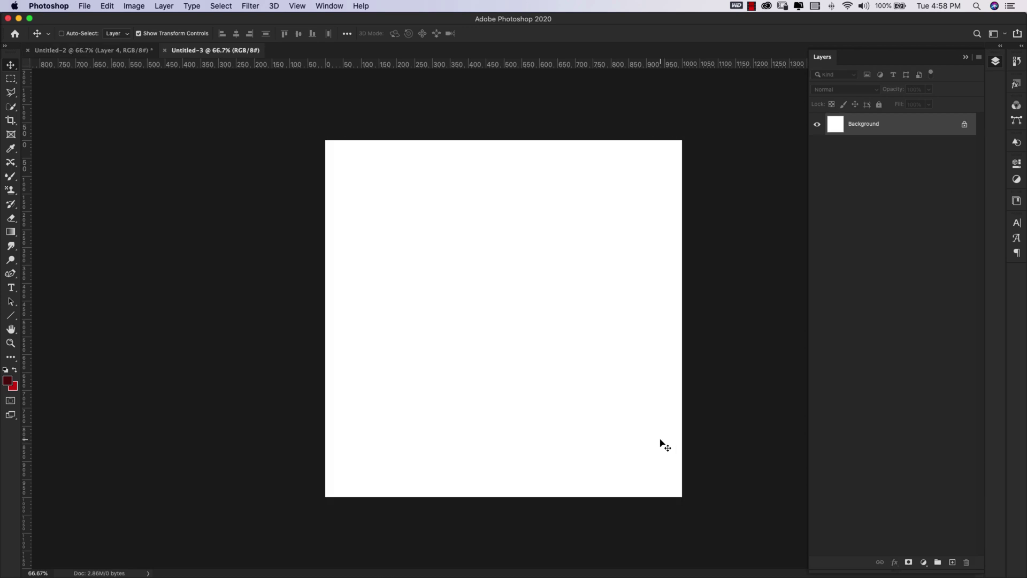
pyautogui.click(964, 125)
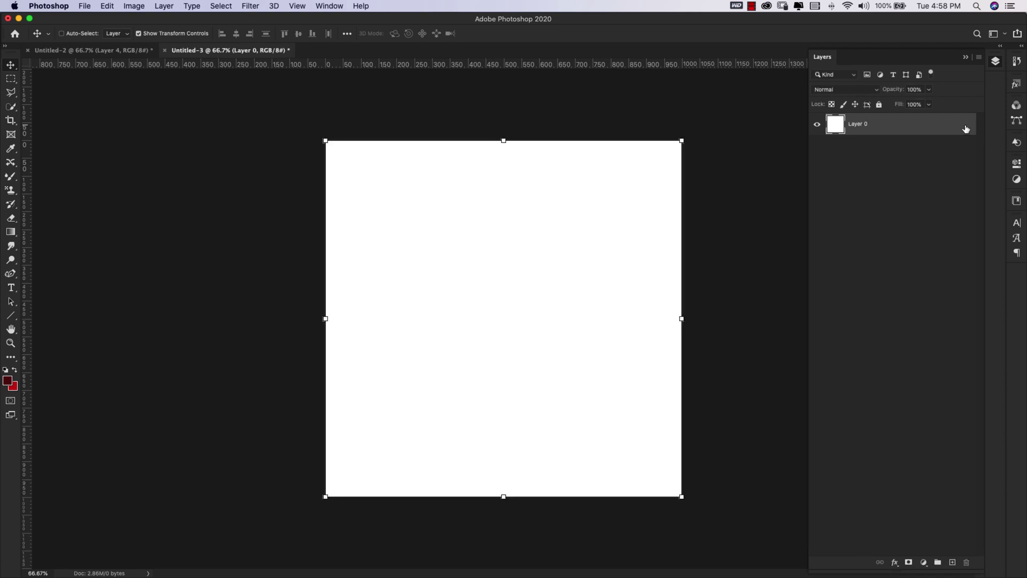
pyautogui.rightClick(898, 128)
pyautogui.click(809, 256)
pyautogui.click(6, 370)
# Apply a randomized Fibers smart filter to Layer 0 with Variance 16 and Strength 4.
pyautogui.click(250, 6)
pyautogui.moveTo(290, 204)
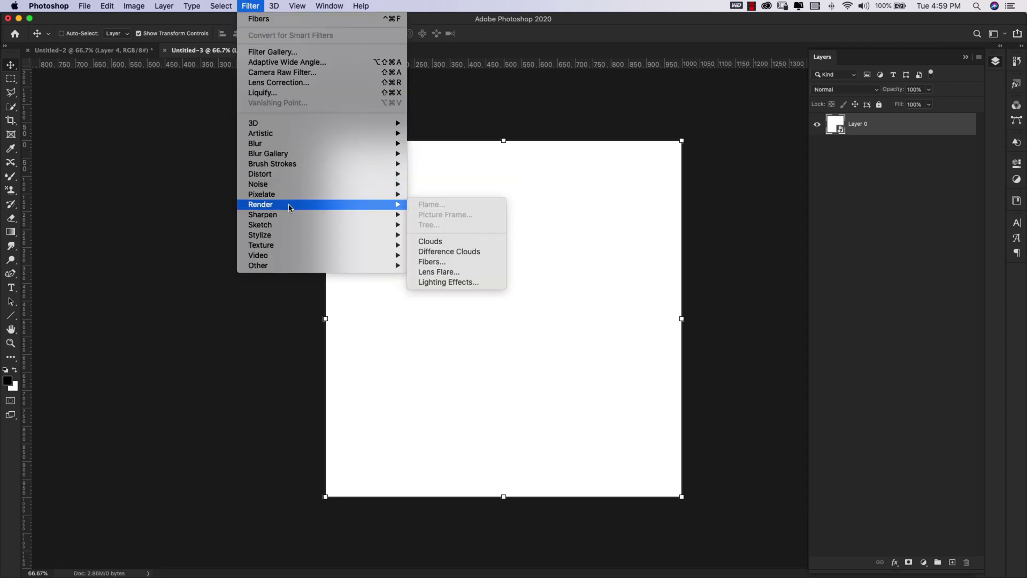
pyautogui.click(444, 262)
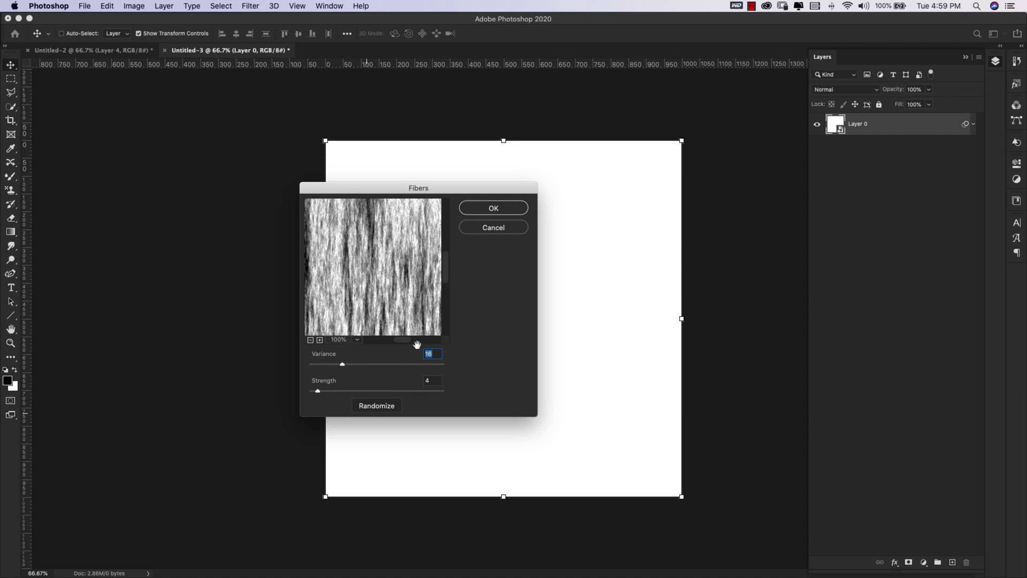
pyautogui.click(376, 406)
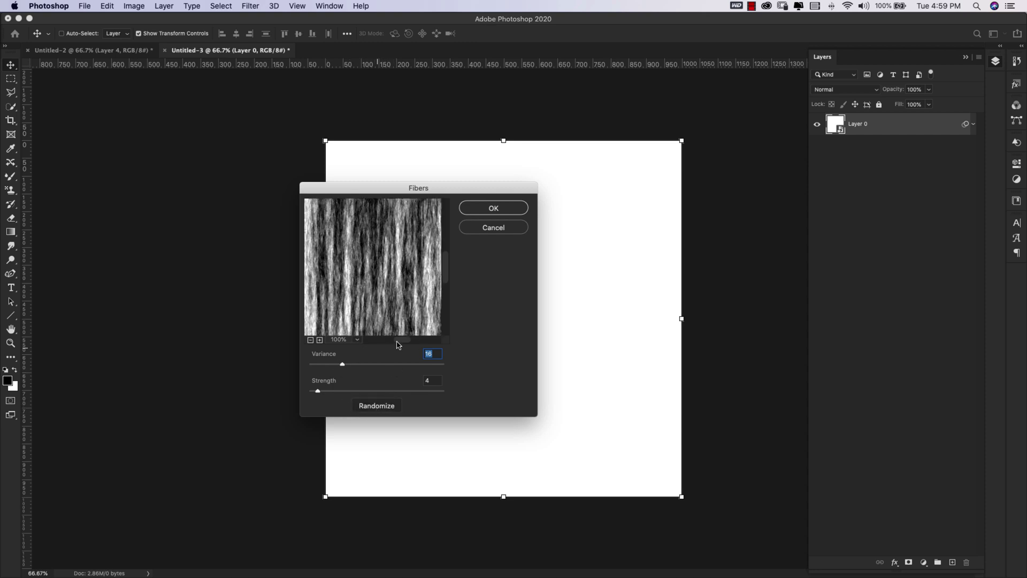
pyautogui.click(492, 210)
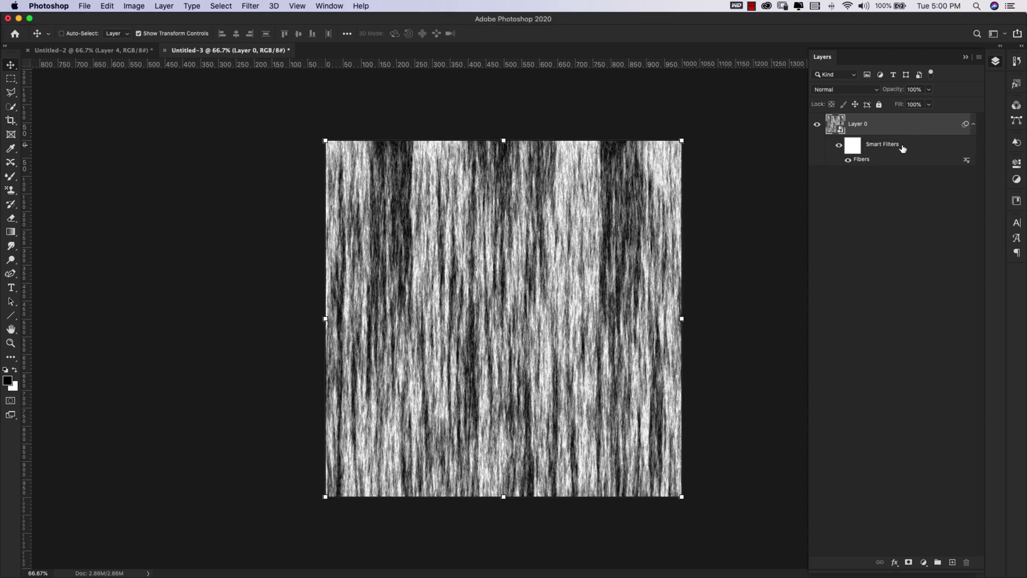
# In the Filter Gallery, stack two Sketch > Reticulation effects on the fiber texture.
pyautogui.click(249, 6)
pyautogui.click(271, 52)
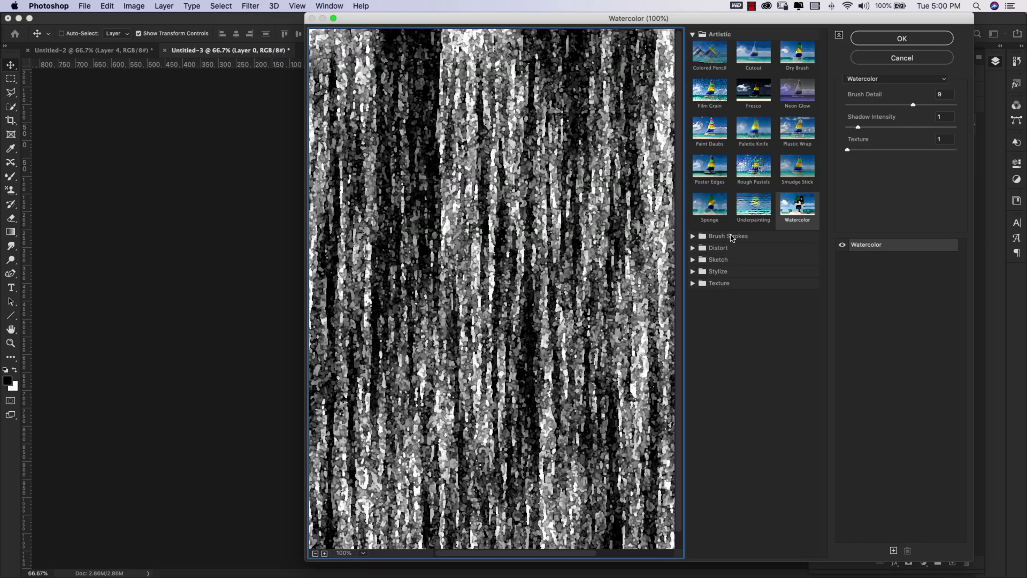
pyautogui.click(692, 35)
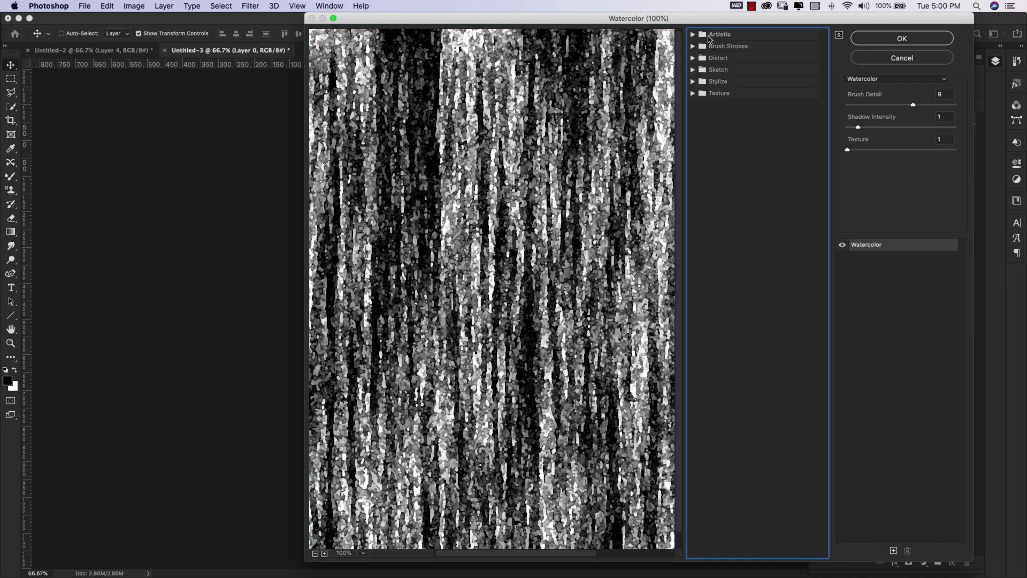
pyautogui.click(693, 70)
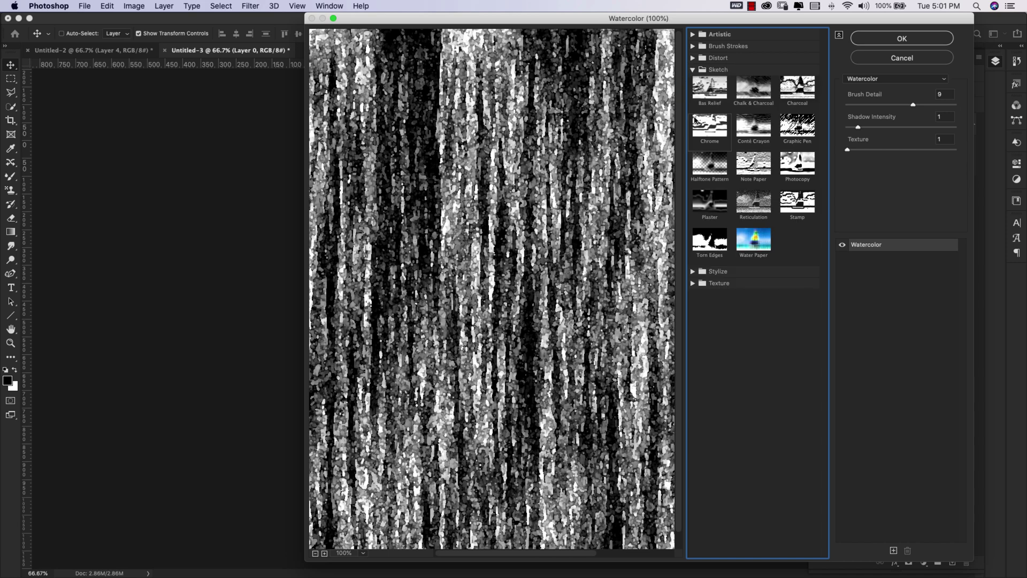
pyautogui.click(749, 206)
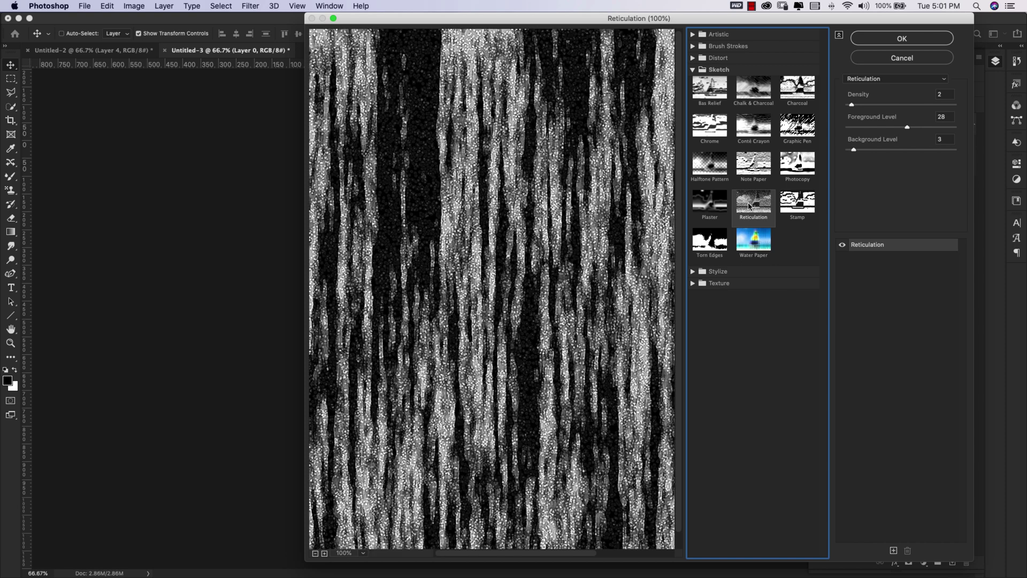
pyautogui.click(893, 551)
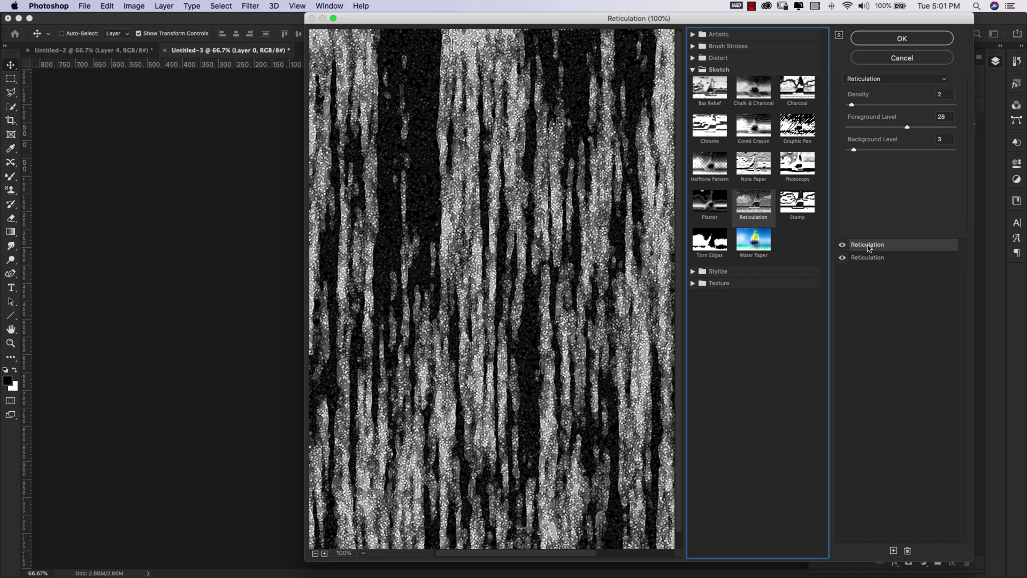
# Change the top effect to Texture > Craquelure with Crack Spacing 6, Depth 7 and Brightness 3.
pyautogui.click(699, 71)
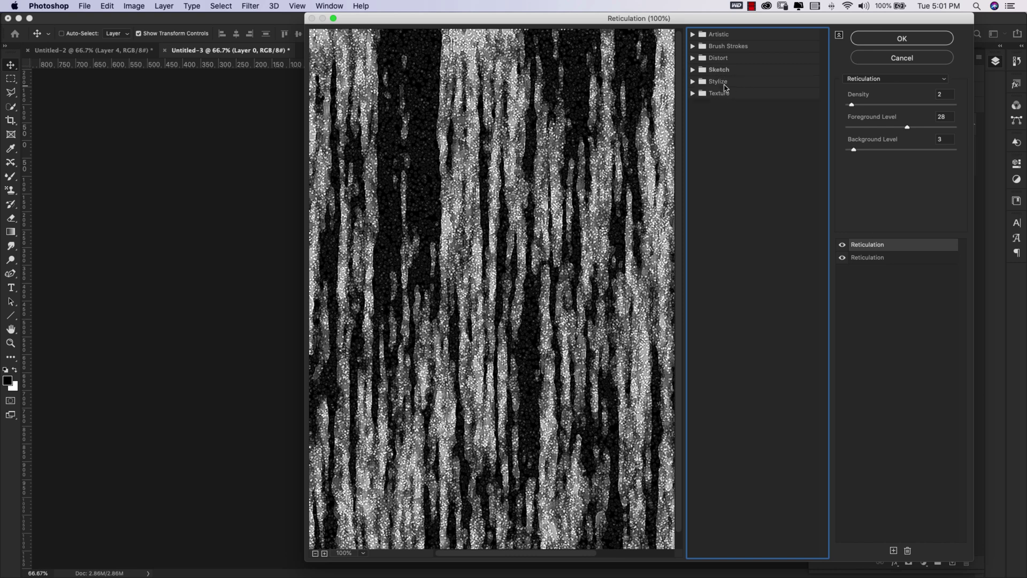
pyautogui.click(693, 94)
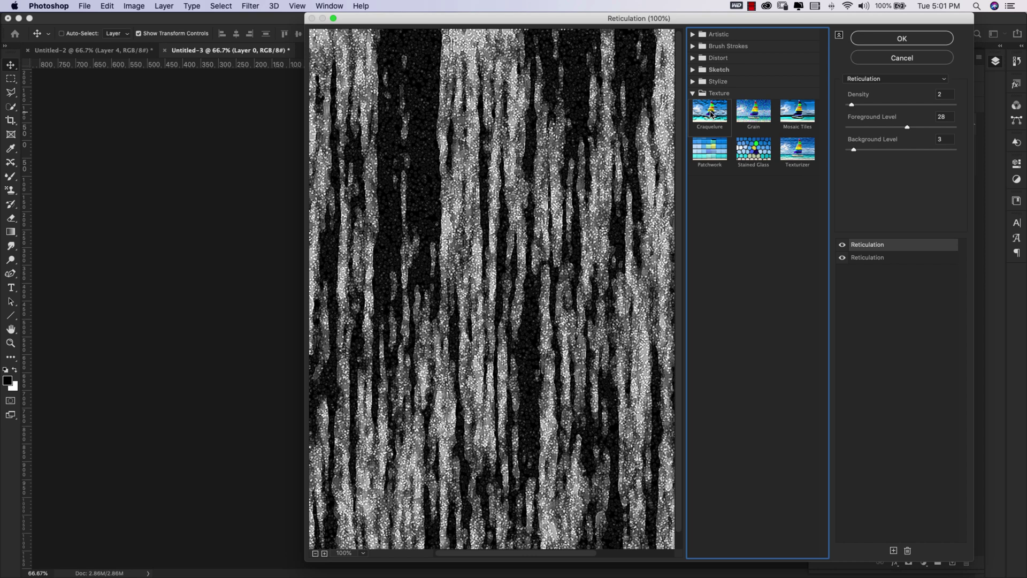
pyautogui.click(711, 114)
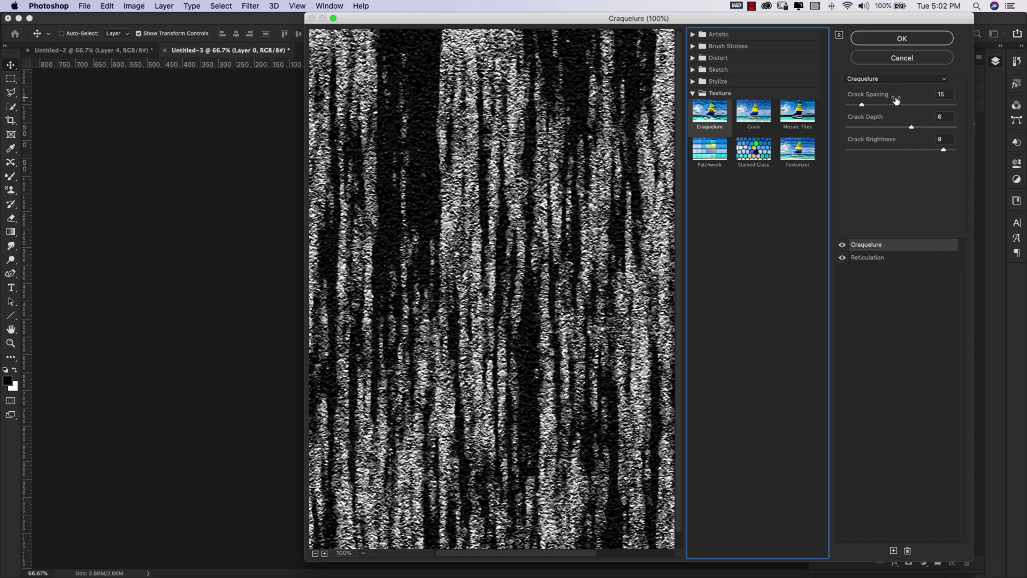
pyautogui.moveTo(896, 100); pyautogui.dragTo(852, 107)
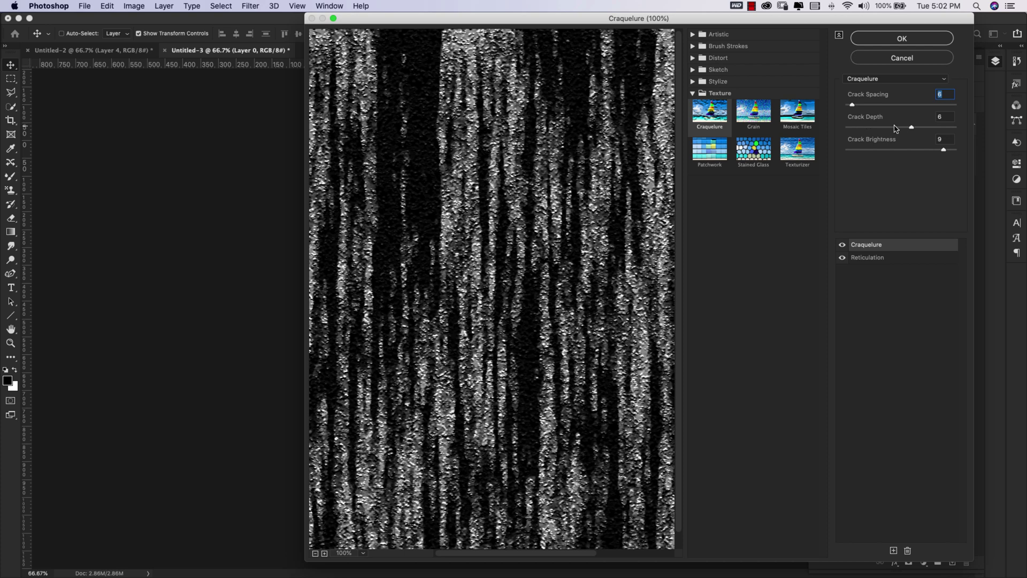
pyautogui.moveTo(912, 128); pyautogui.dragTo(918, 129)
pyautogui.moveTo(944, 149); pyautogui.dragTo(880, 150)
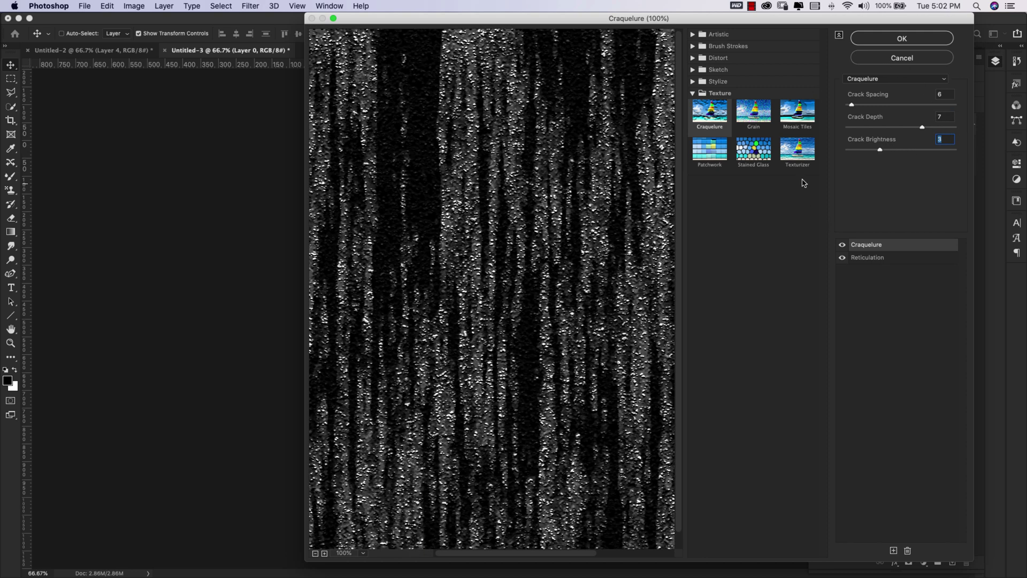
pyautogui.click(693, 93)
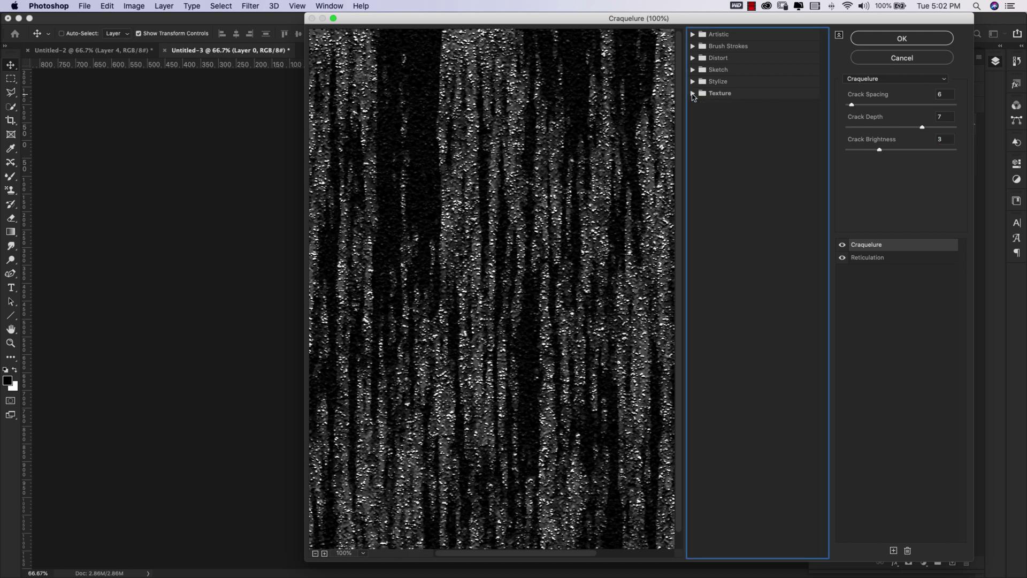
# Add an Artistic > Paint Daubs effect with Brush Size 3 on top, then apply the gallery stack.
pyautogui.click(893, 554)
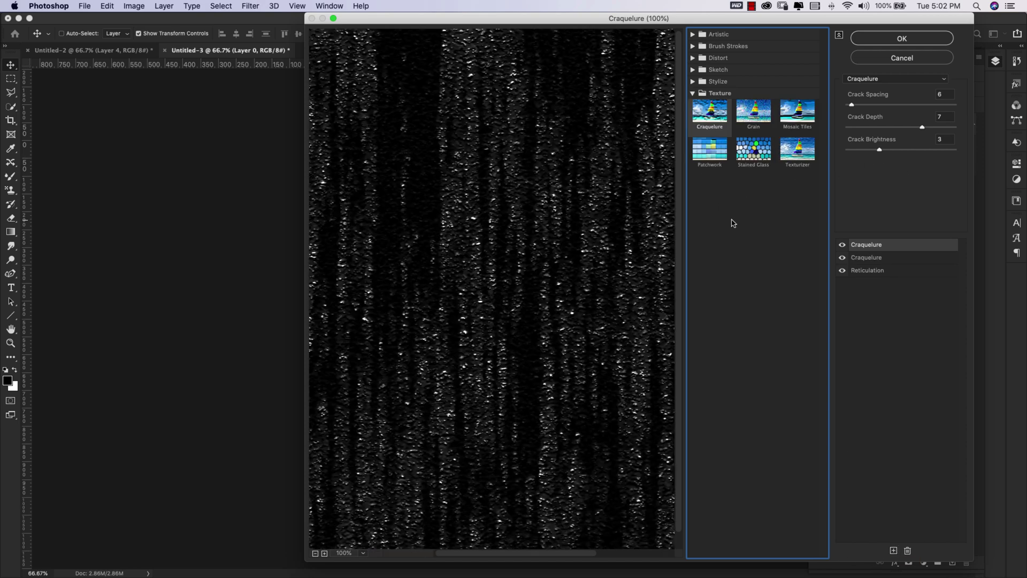
pyautogui.click(693, 94)
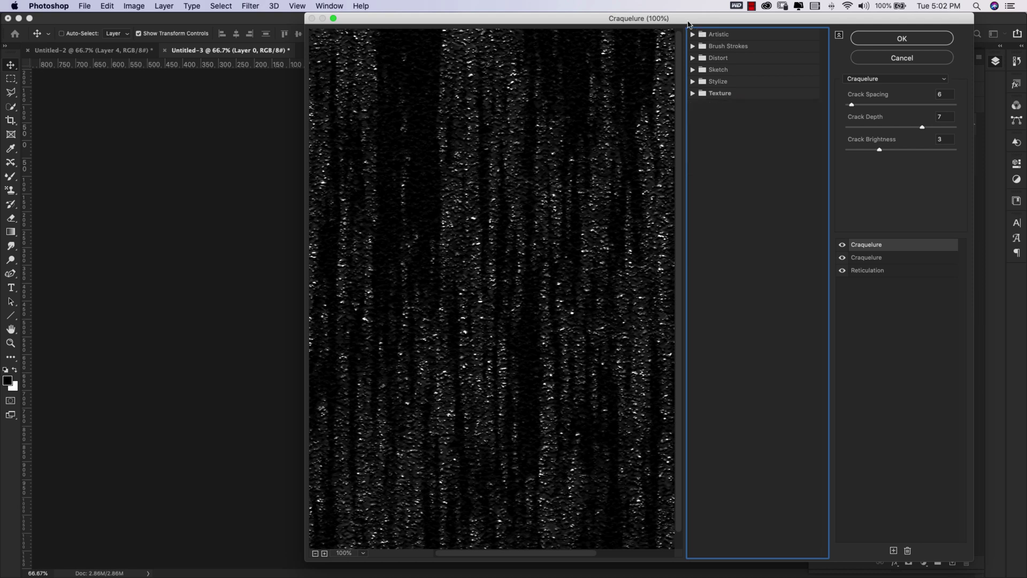
pyautogui.click(694, 34)
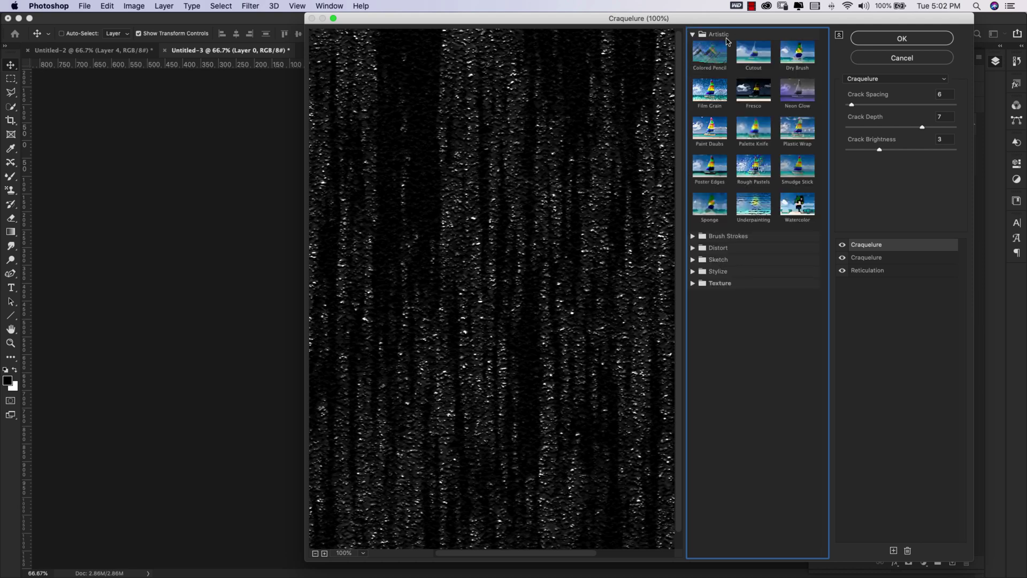
pyautogui.click(706, 134)
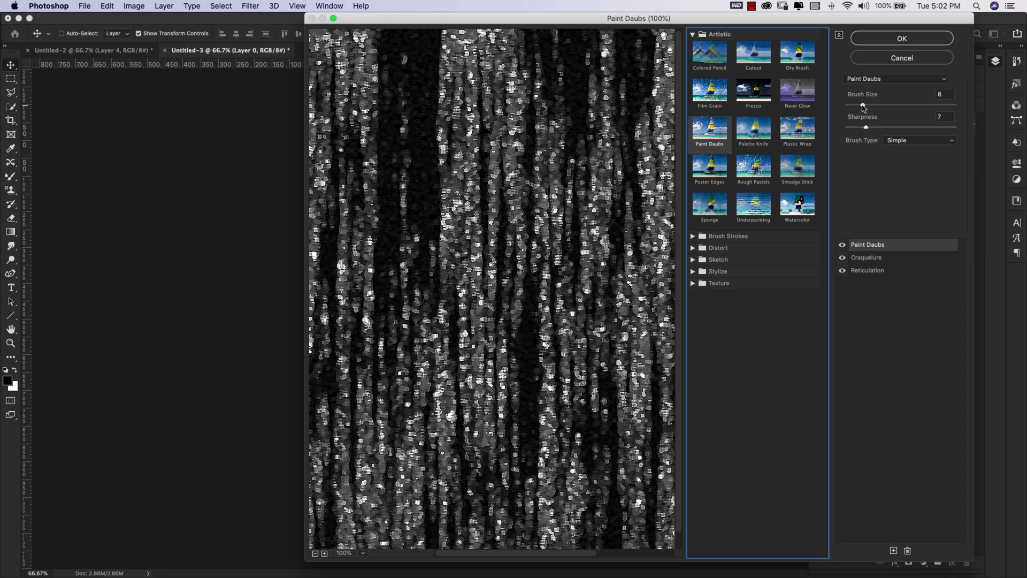
pyautogui.moveTo(863, 106)
pyautogui.mouseDown()
pyautogui.moveTo(853, 106)
pyautogui.moveTo(858, 128)
pyautogui.mouseUp()
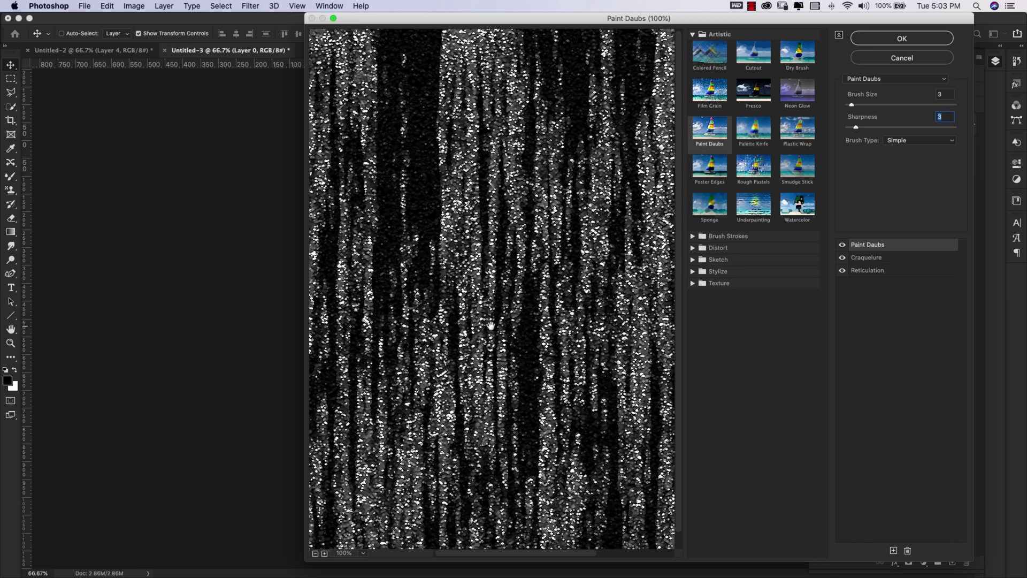
pyautogui.press('Return')
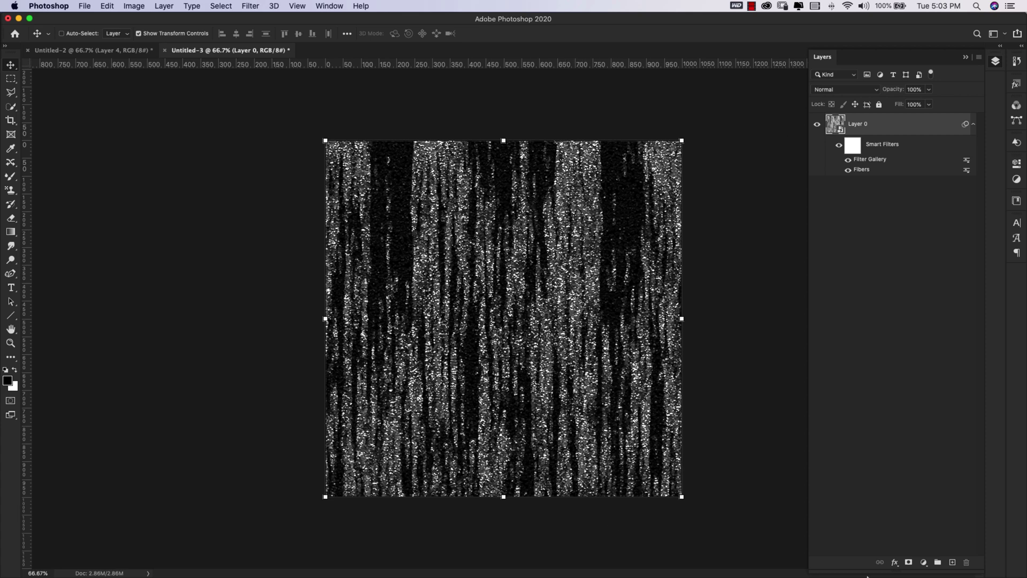
# Add a colorized Hue/Saturation layer with Hue 23 and Saturation 36, then switch to Untitled-2.
pyautogui.click(922, 562)
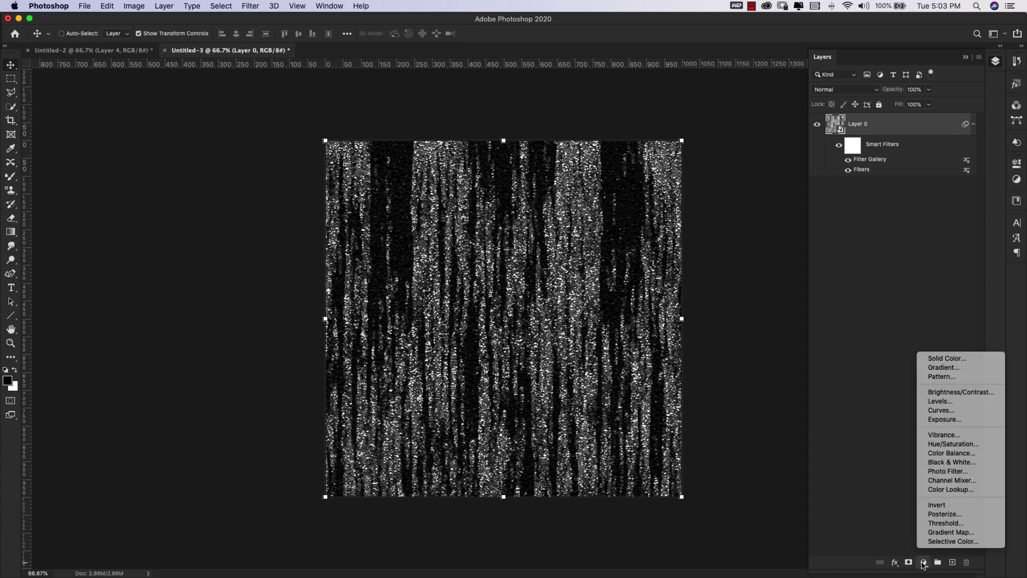
pyautogui.click(943, 446)
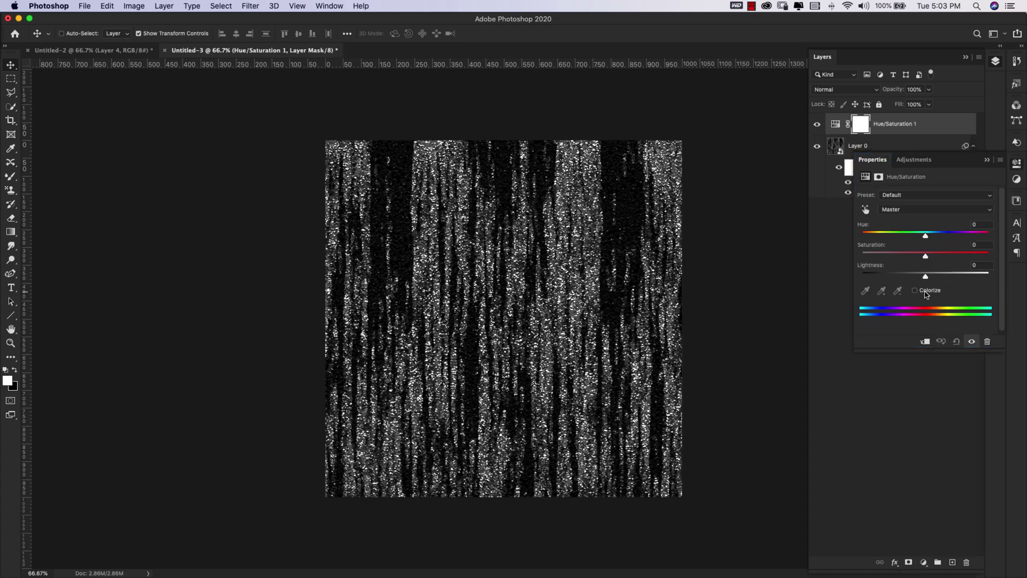
pyautogui.click(916, 291)
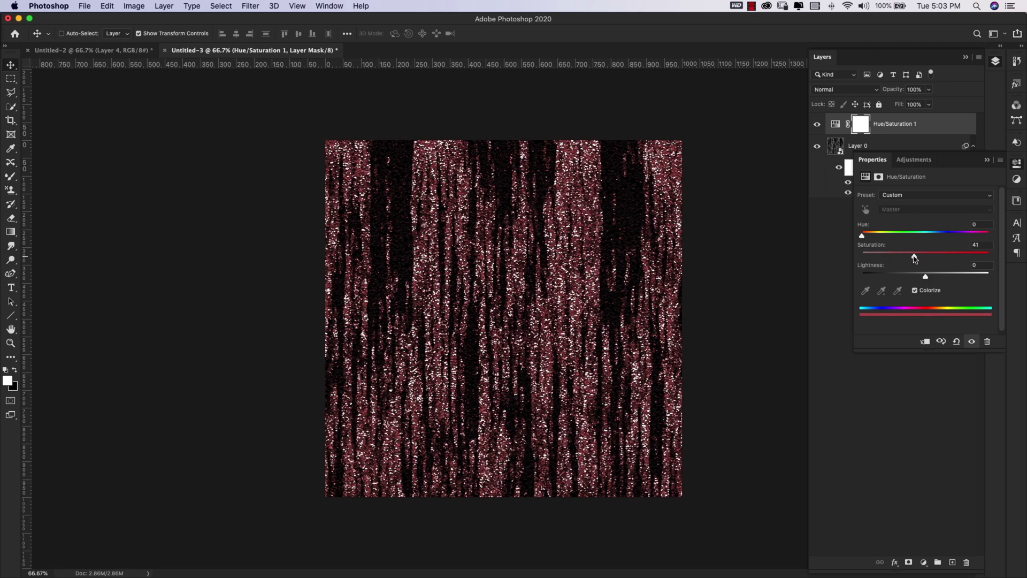
pyautogui.moveTo(867, 238)
pyautogui.mouseDown()
pyautogui.moveTo(882, 236)
pyautogui.moveTo(870, 238)
pyautogui.mouseUp()
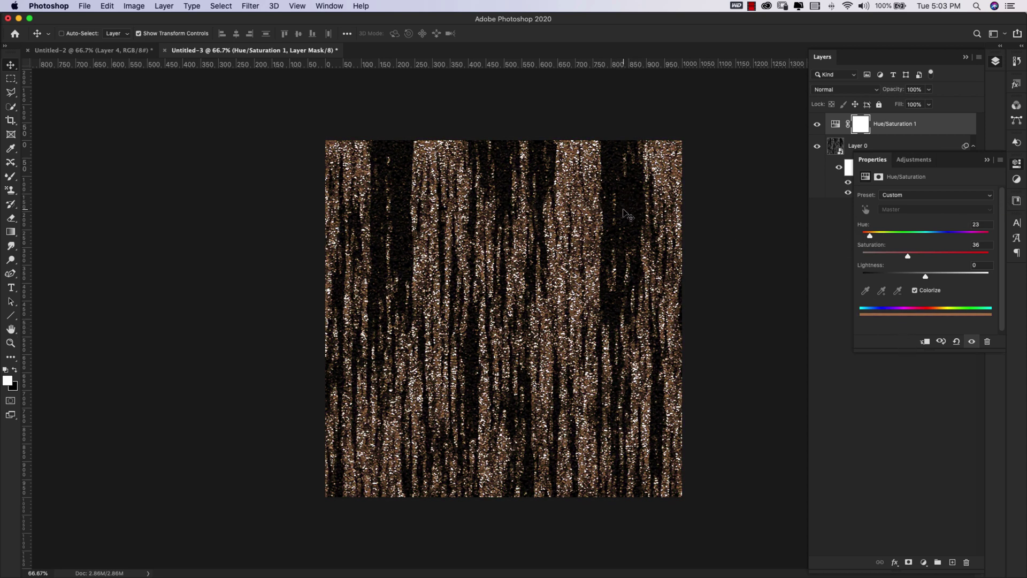
pyautogui.click(987, 160)
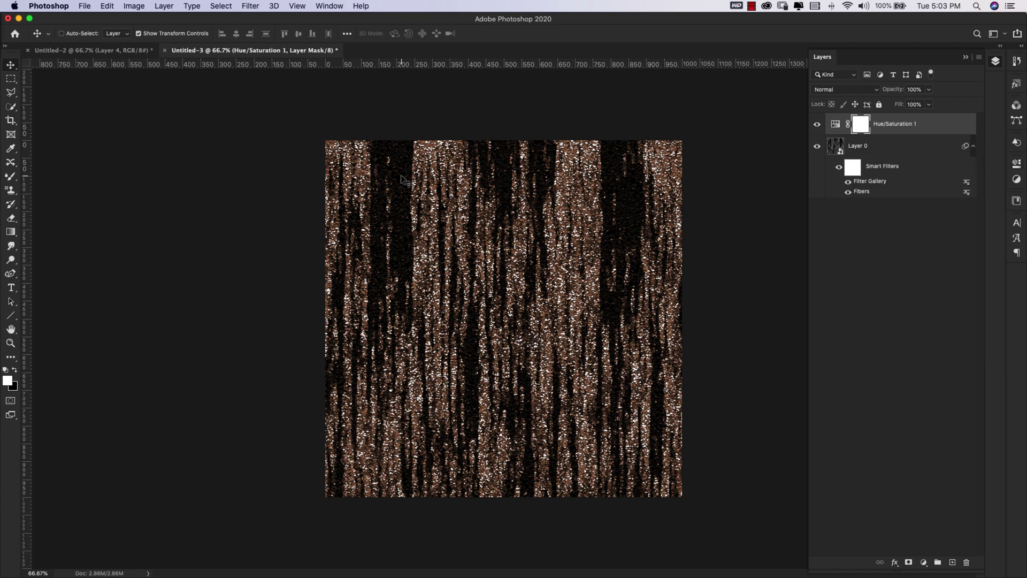
pyautogui.click(91, 50)
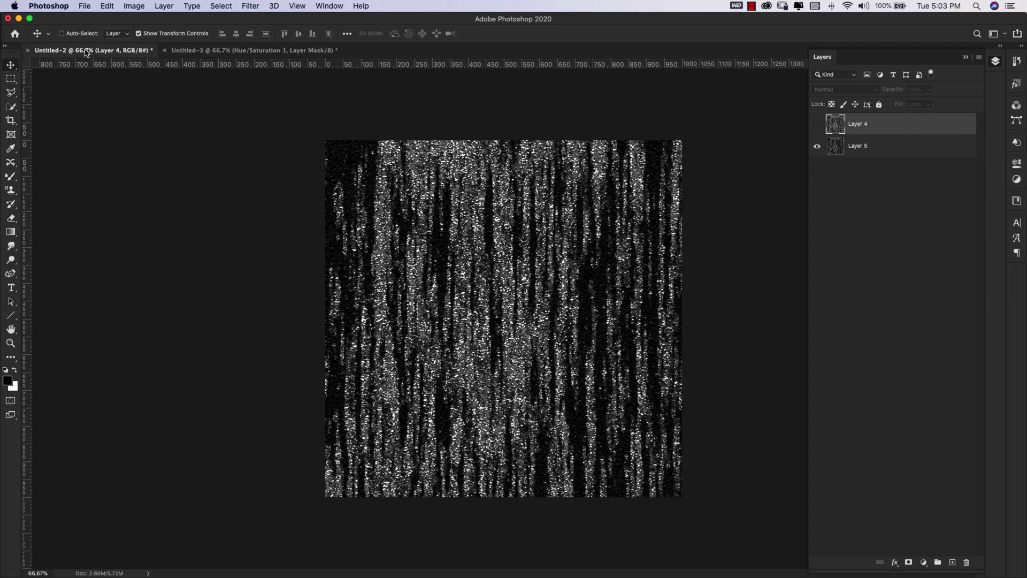
# Compare Layer 4 shown and hidden and against Untitled-3, ending on Untitled-2 with Layer 4 visible.
pyautogui.click(817, 126)
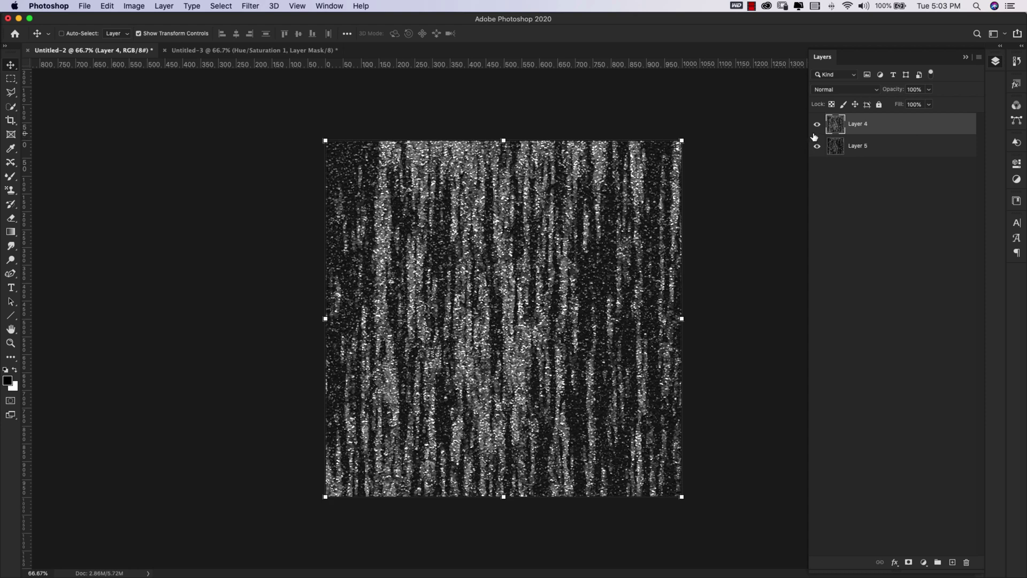
pyautogui.click(817, 125)
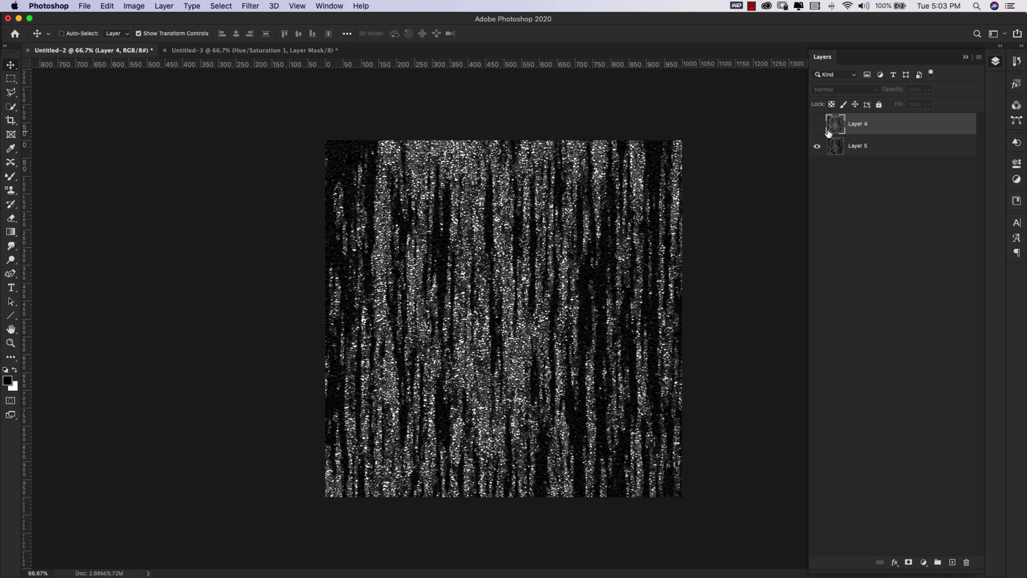
pyautogui.click(819, 125)
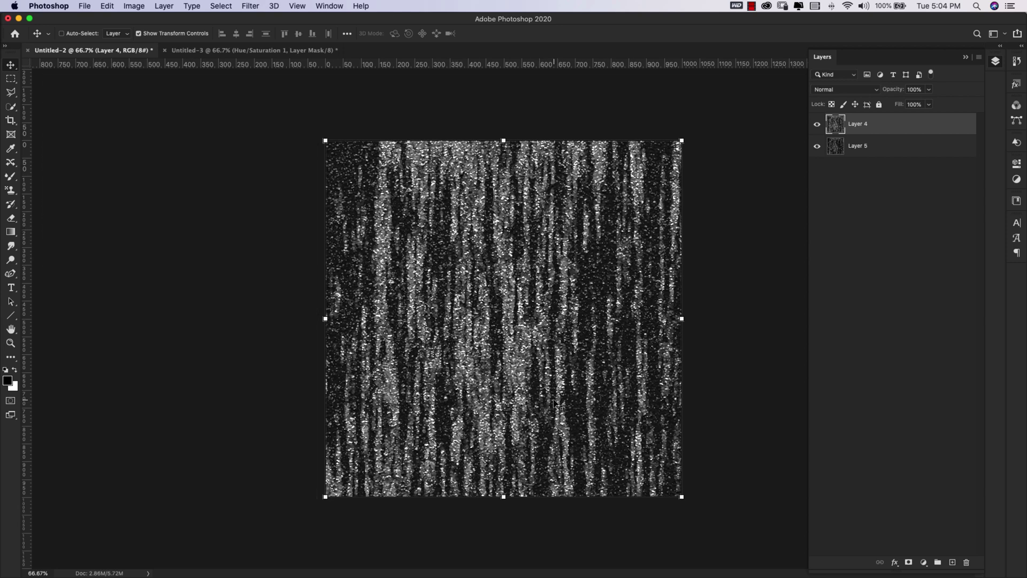
pyautogui.click(248, 52)
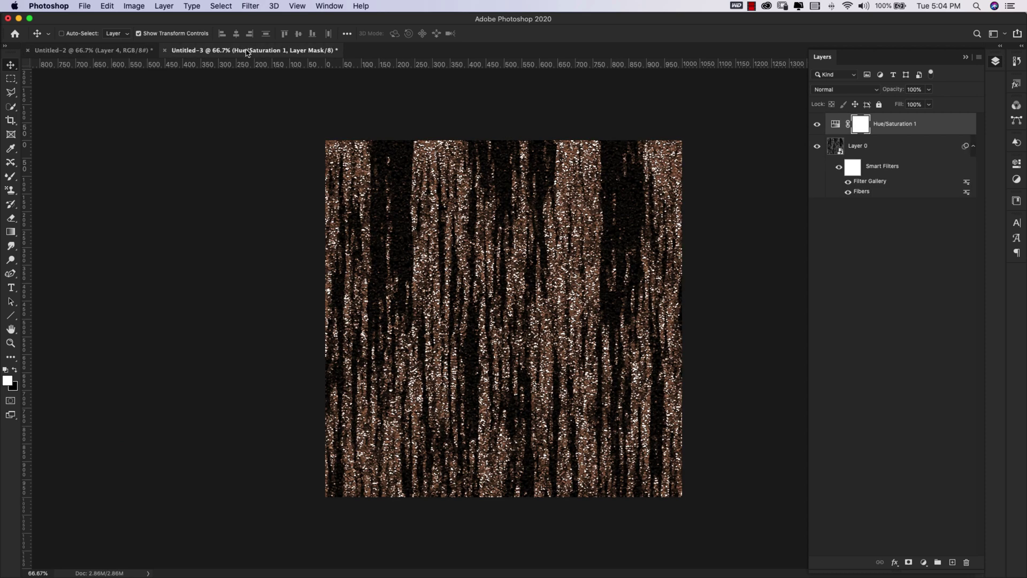
pyautogui.click(95, 51)
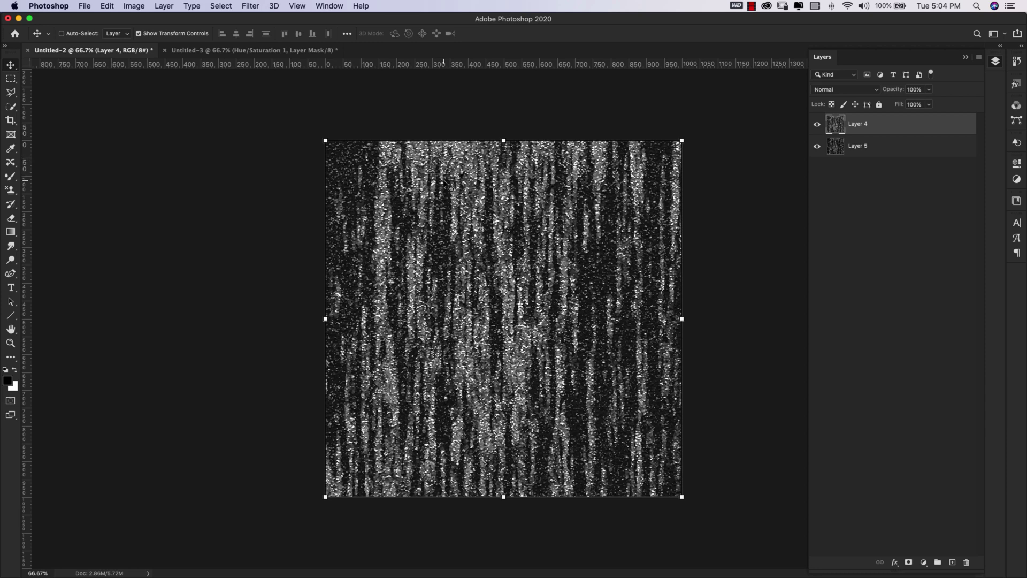
# Add a colorized Hue/Saturation adjustment layer and preview it with Layer 4 hidden, then shown.
pyautogui.click(923, 562)
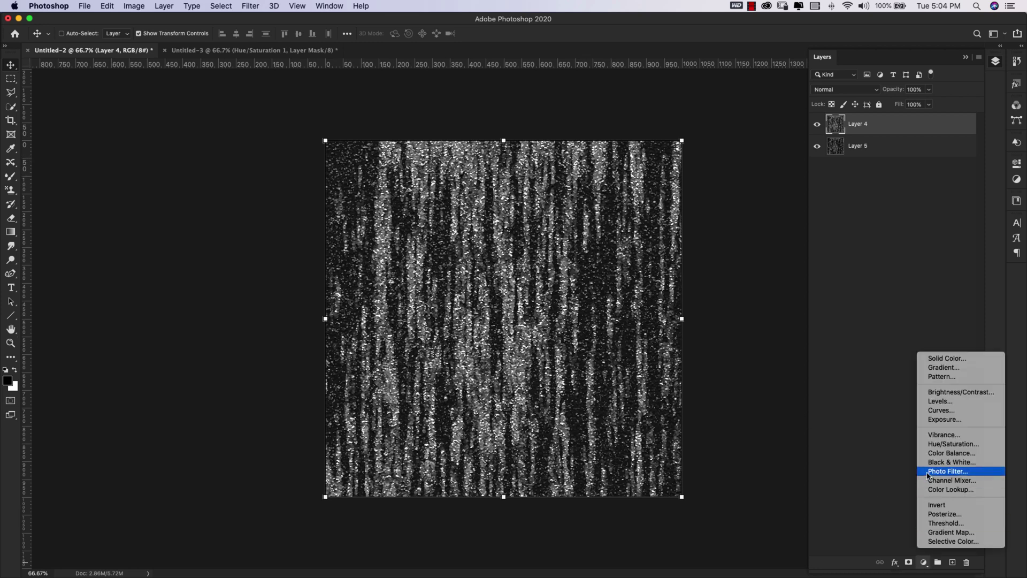
pyautogui.click(933, 444)
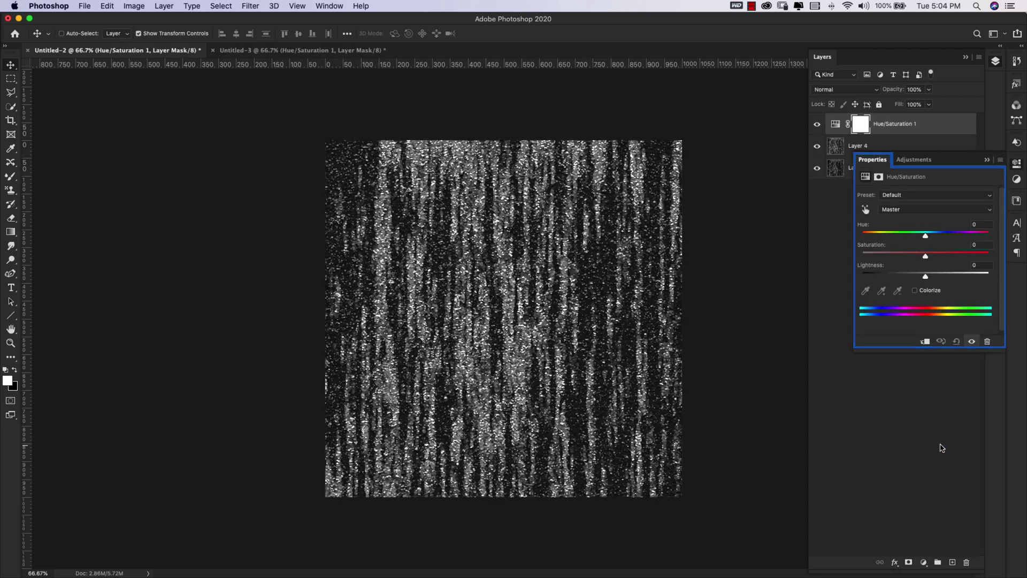
pyautogui.click(914, 290)
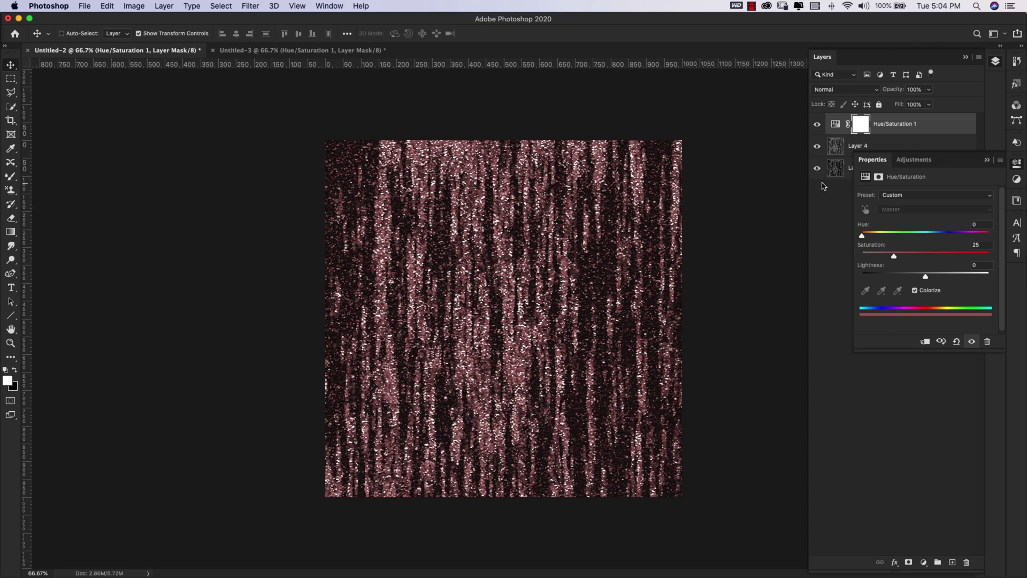
pyautogui.click(986, 161)
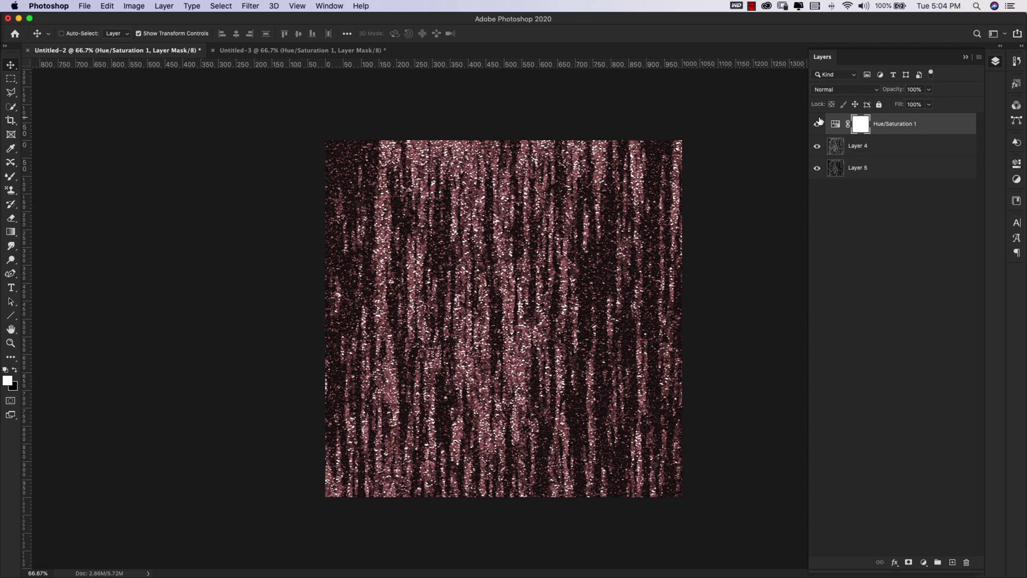
pyautogui.click(817, 146)
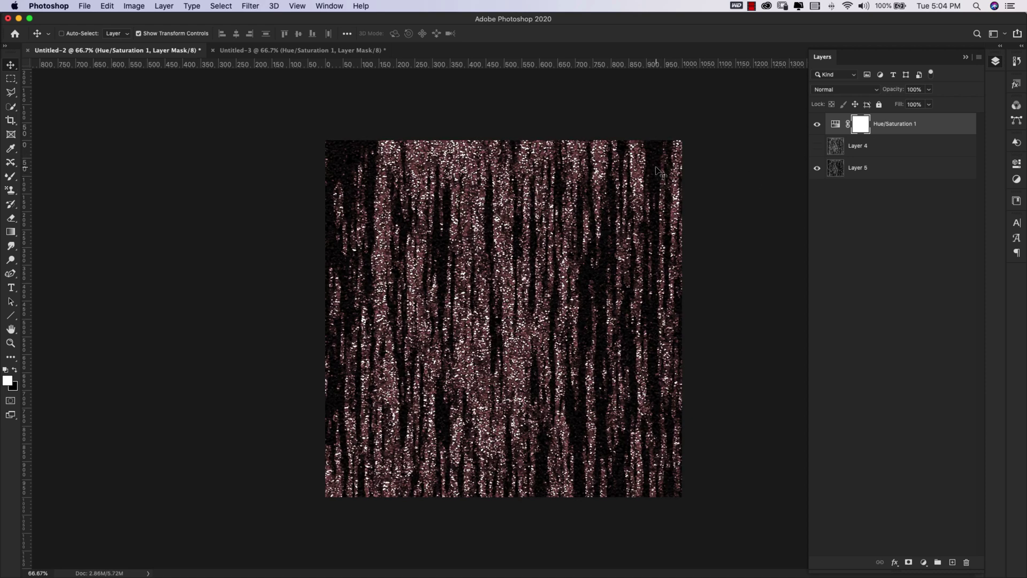
pyautogui.click(818, 146)
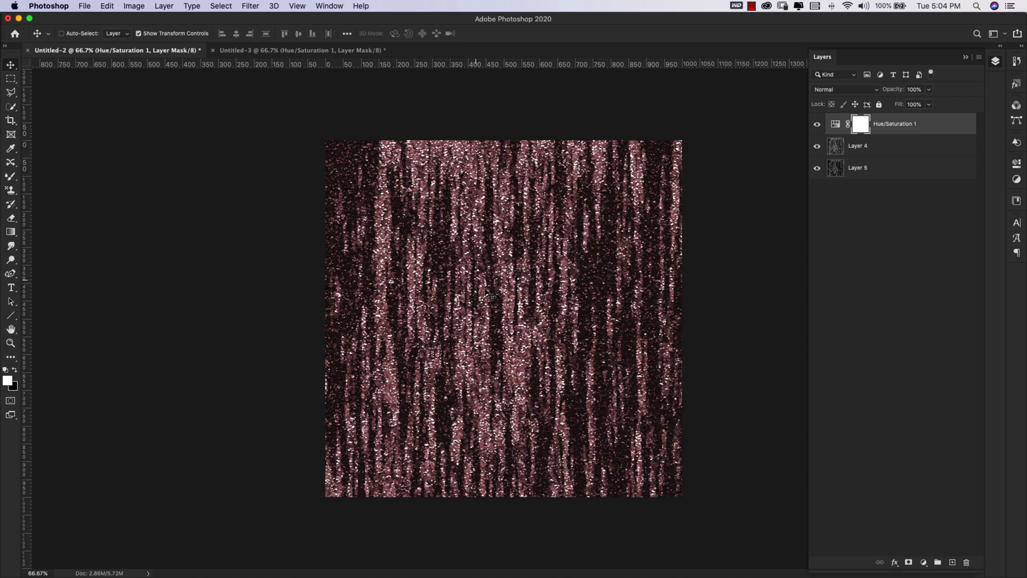
# Shift the Hue/Saturation tint from pink to teal green.
pyautogui.doubleClick(835, 124)
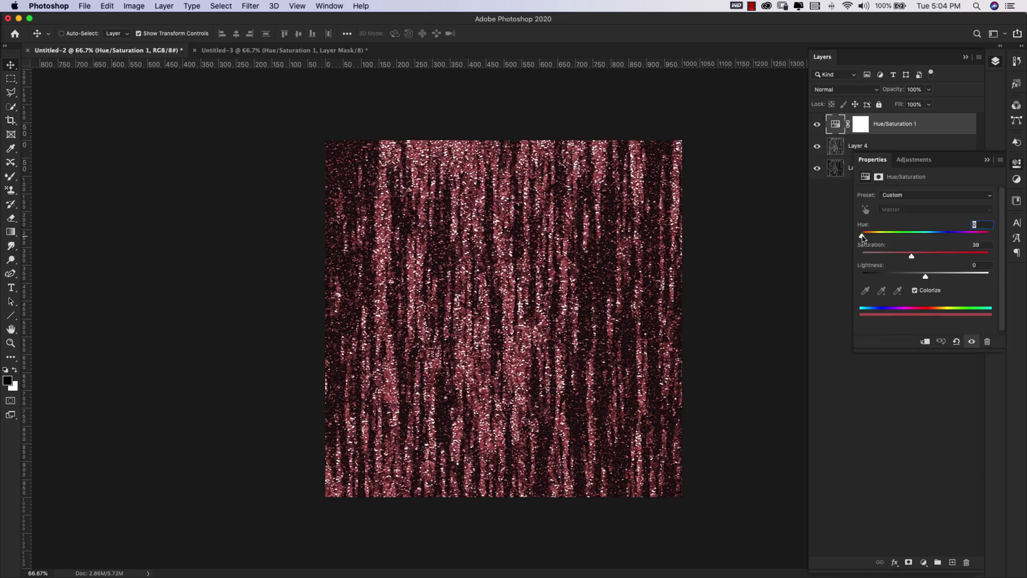
pyautogui.moveTo(862, 237); pyautogui.dragTo(921, 237)
pyautogui.click(880, 337)
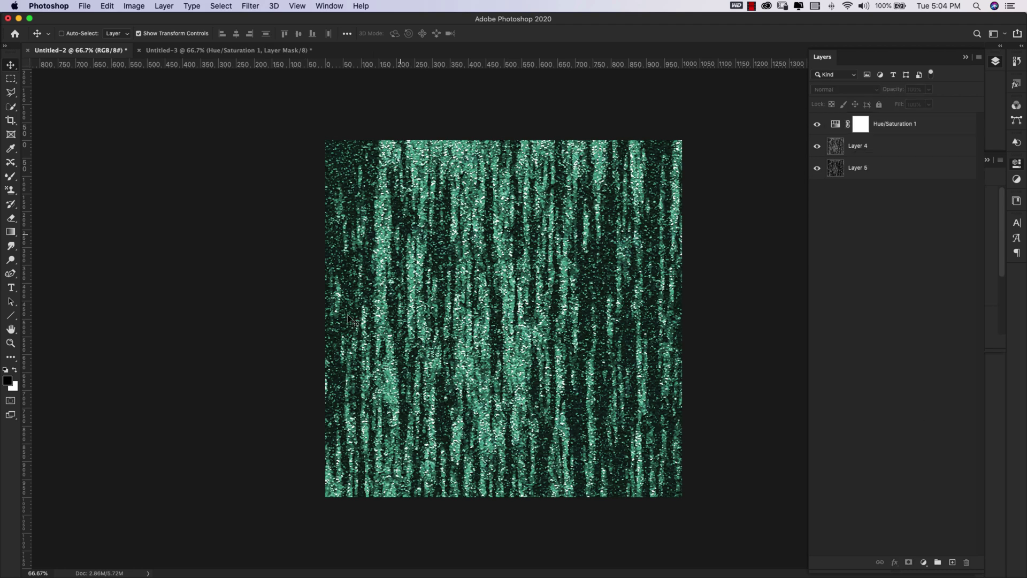